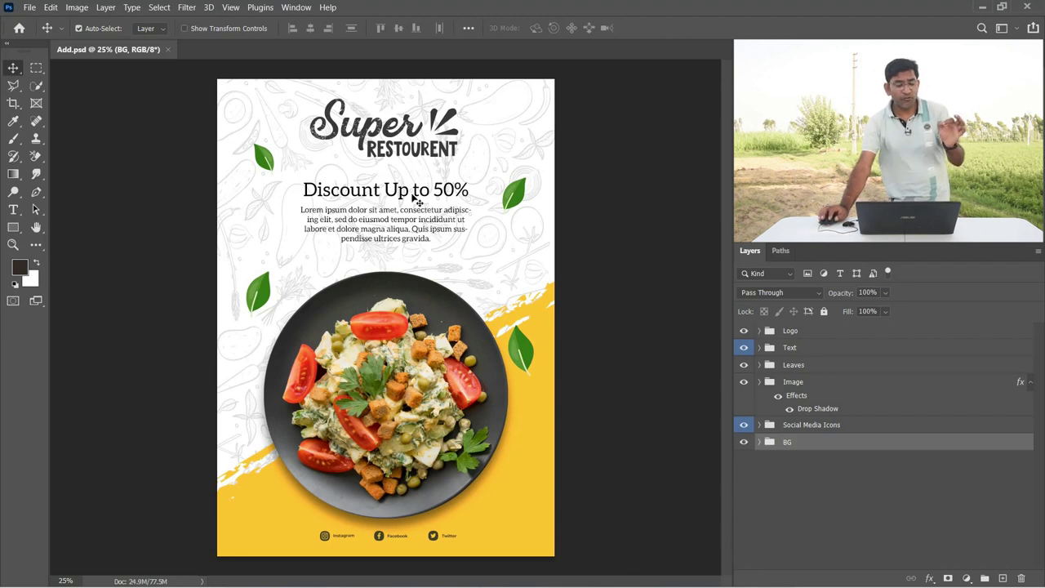
Snap Photoshop to the right half, then widen it so the whole flyer shows beside the desktop
{"action": "left_click", "coordinate": [30, 7]}
{"action": "mouse_move", "coordinate": [49, 221]}
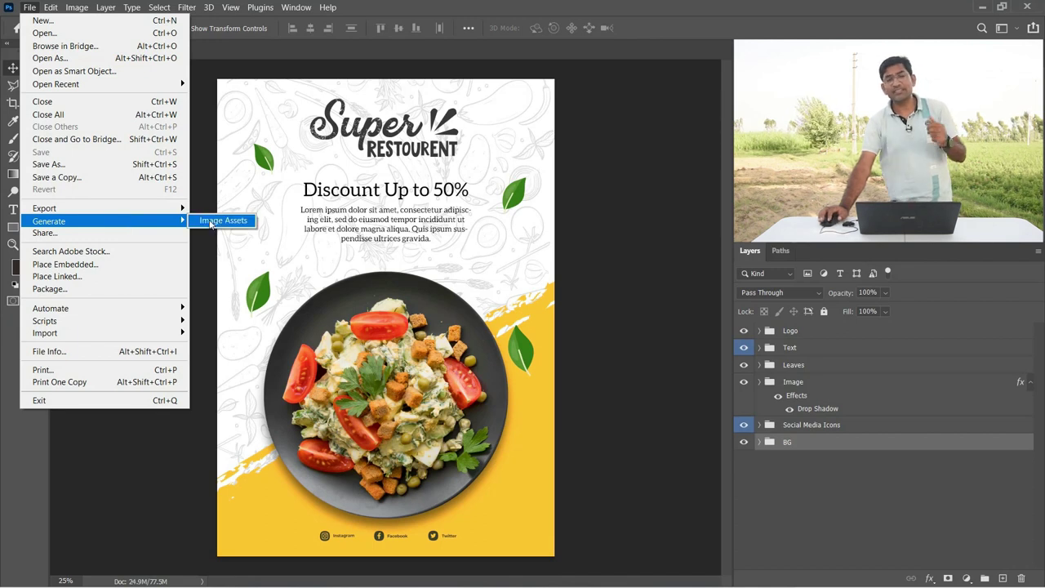
{"action": "left_click", "coordinate": [613, 256]}
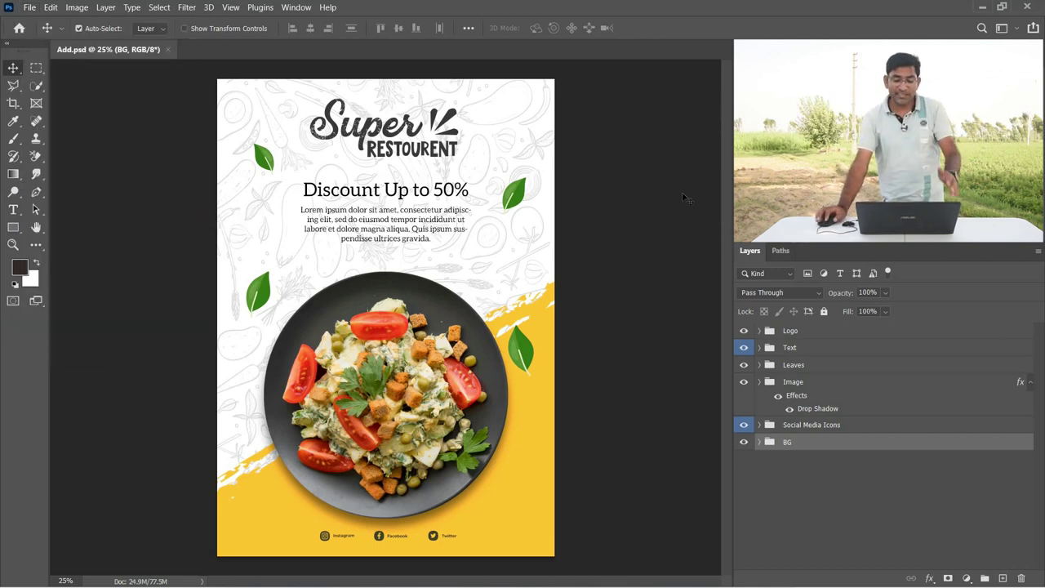
{"action": "left_click_drag", "start_coordinate": [578, 8], "coordinate": [1044, 163]}
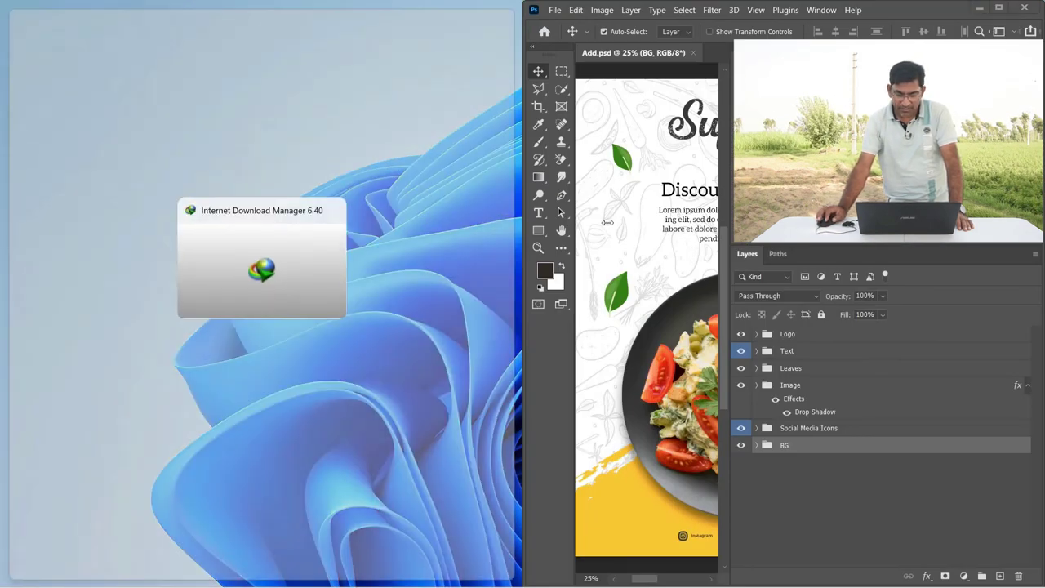
{"action": "left_click", "coordinate": [633, 225]}
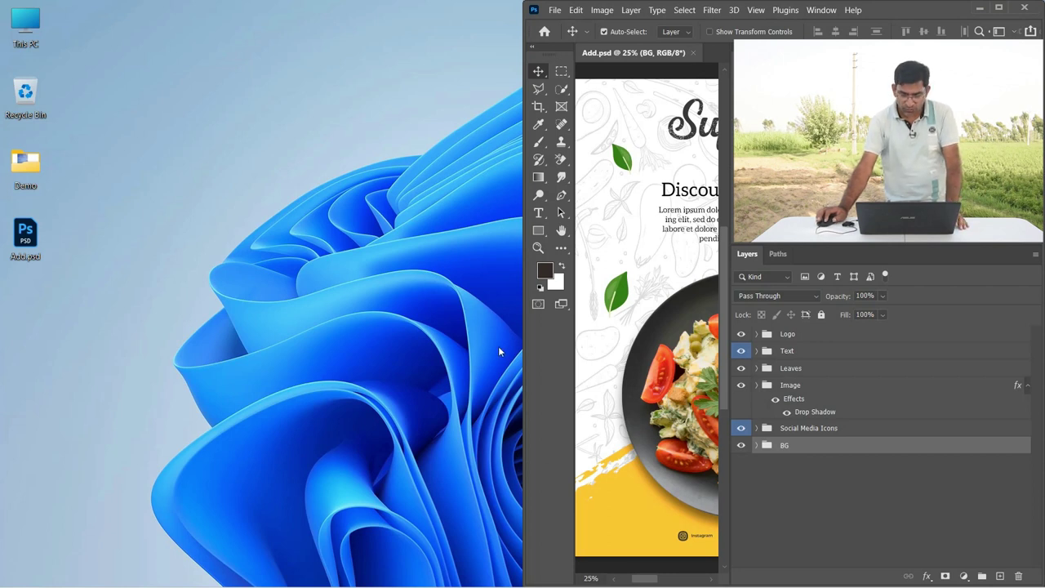
{"action": "left_click_drag", "start_coordinate": [522, 363], "coordinate": [260, 363]}
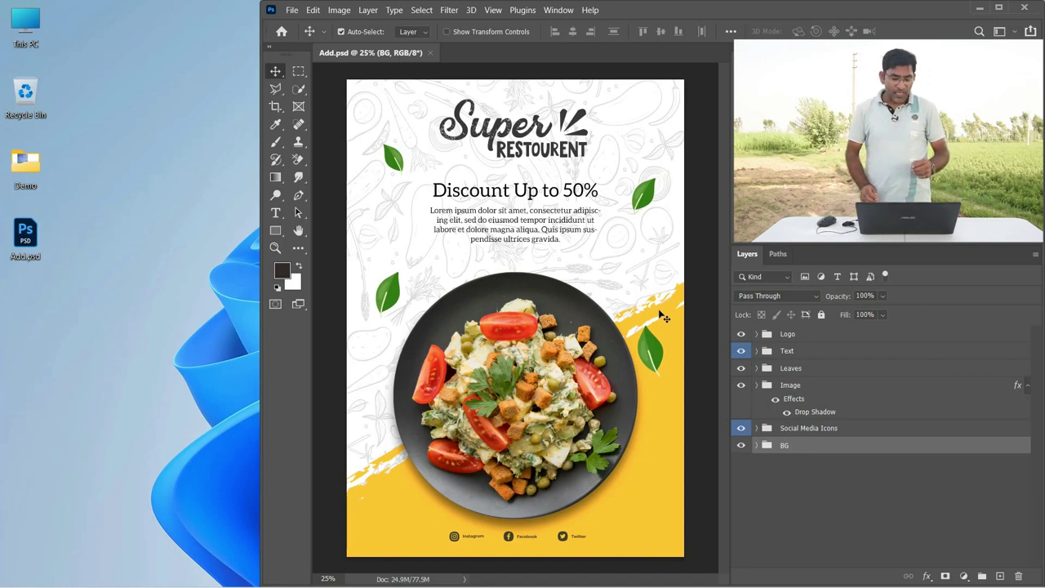
Enable File > Generate > Image Assets and verify it is checked
{"action": "left_click", "coordinate": [291, 10]}
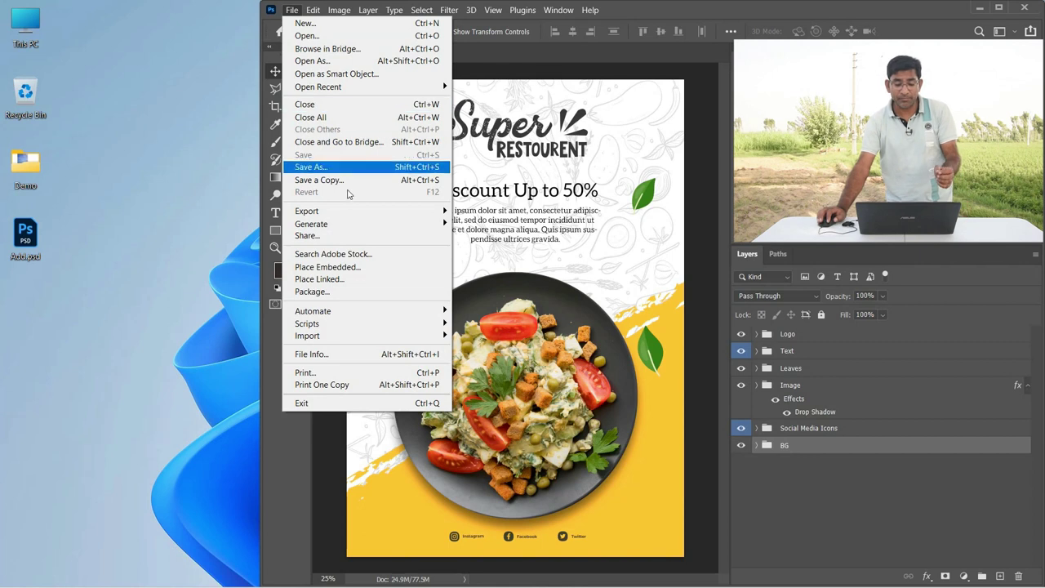
{"action": "mouse_move", "coordinate": [311, 224]}
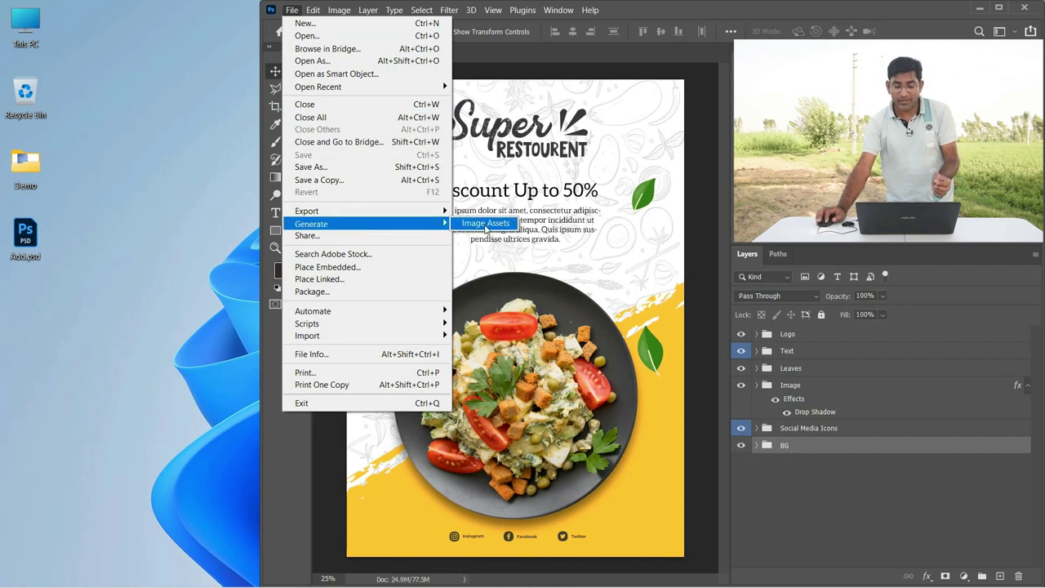
{"action": "left_click", "coordinate": [485, 225]}
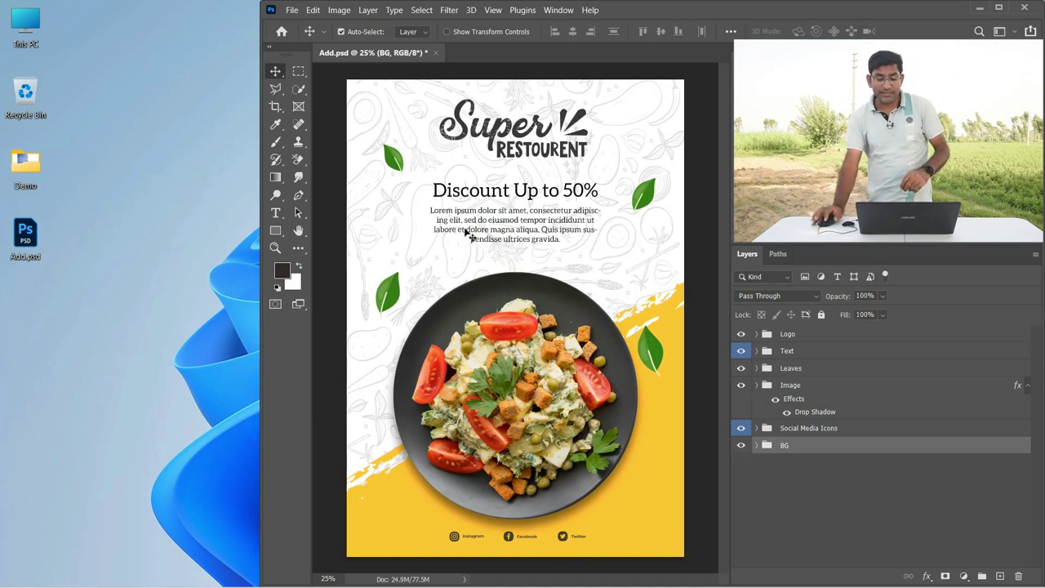
{"action": "left_click", "coordinate": [292, 10]}
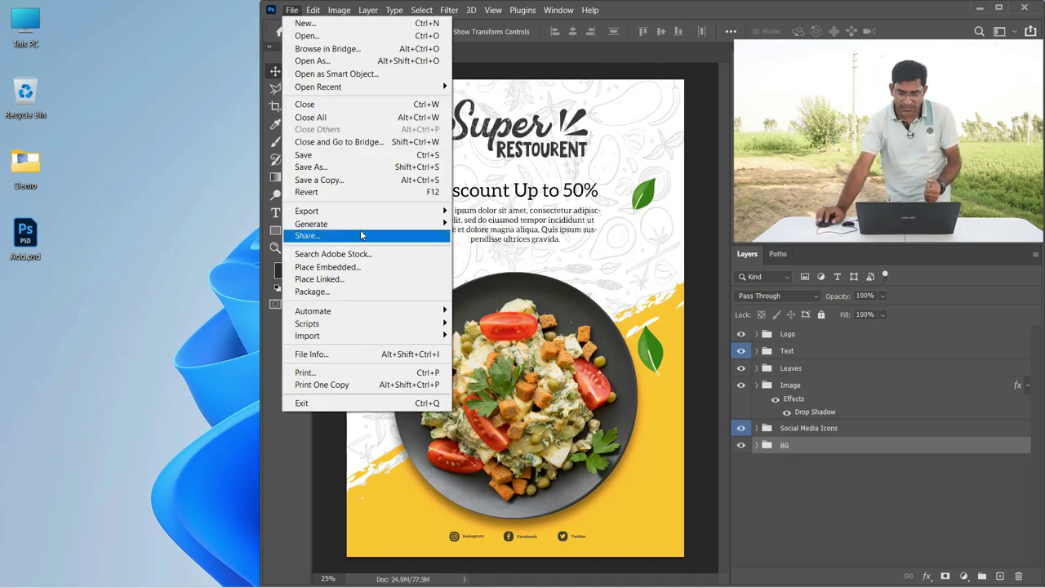
{"action": "mouse_move", "coordinate": [311, 224]}
{"action": "left_click", "coordinate": [476, 224]}
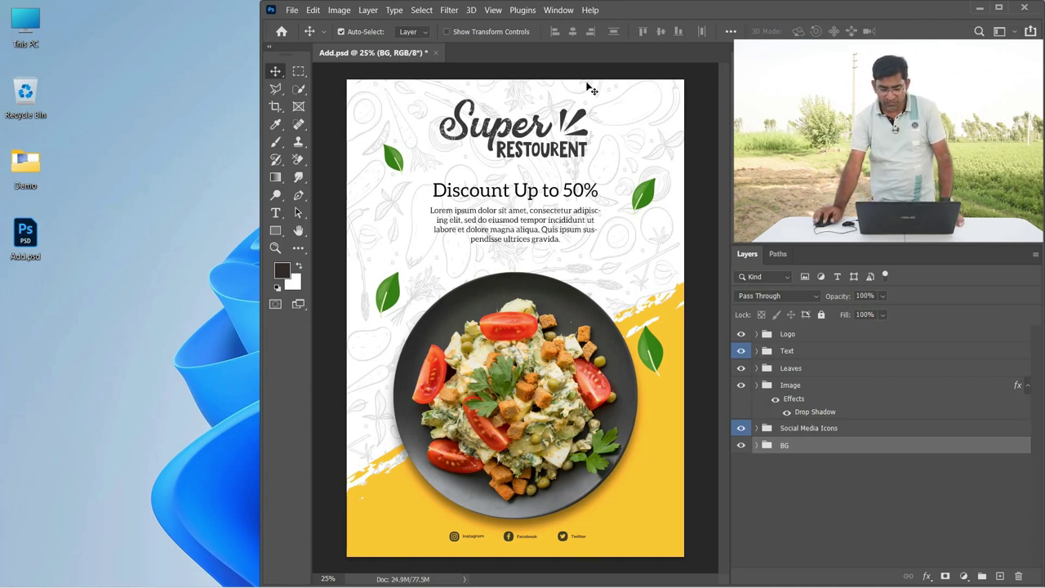
Expand the Image group and rename the salad plate layer to Salad.png
{"action": "left_click", "coordinate": [531, 371]}
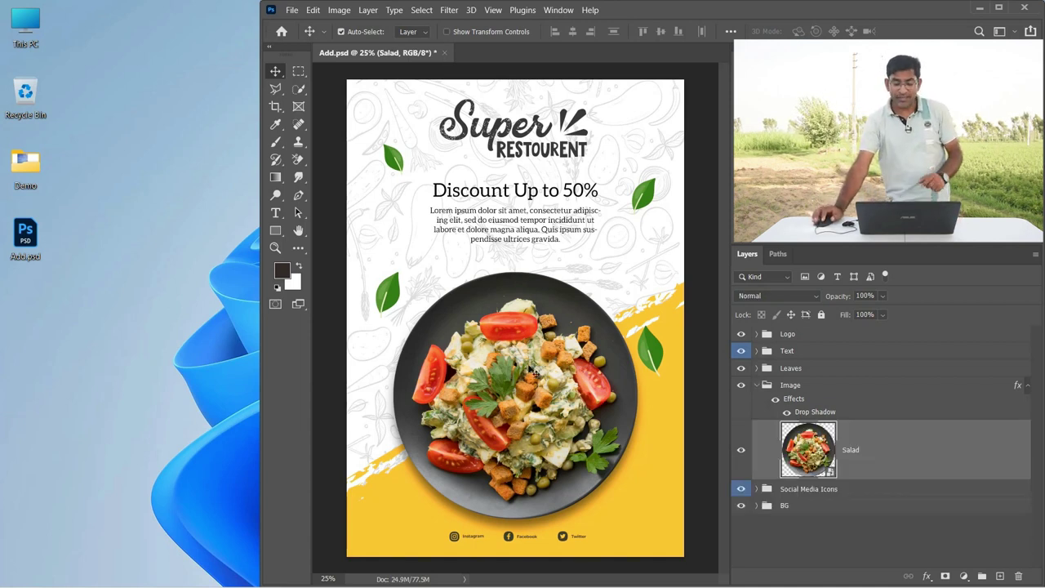
{"action": "double_click", "coordinate": [851, 449]}
{"action": "type", "text": ".png"}
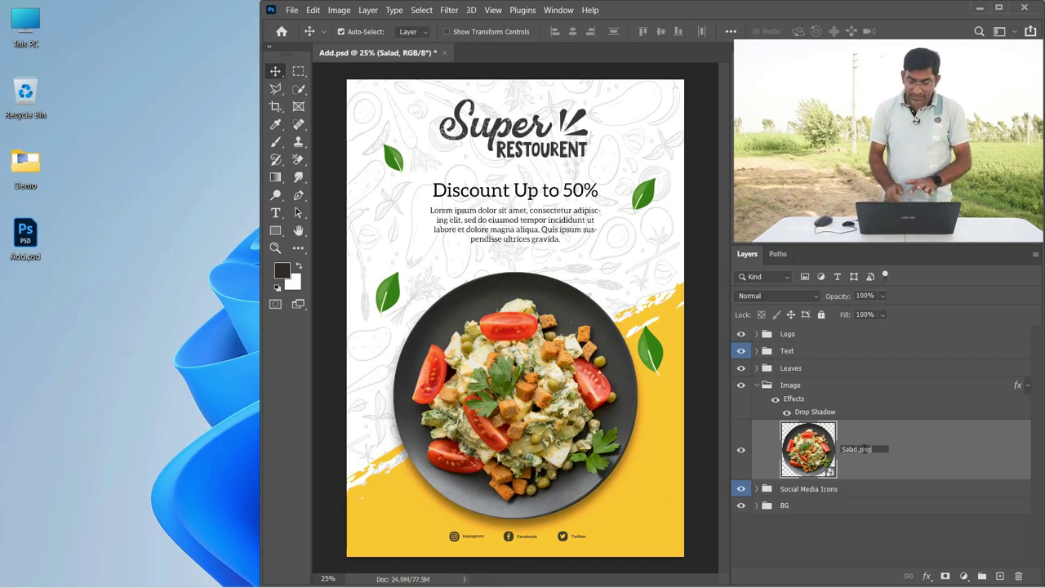
{"action": "key", "text": "Return"}
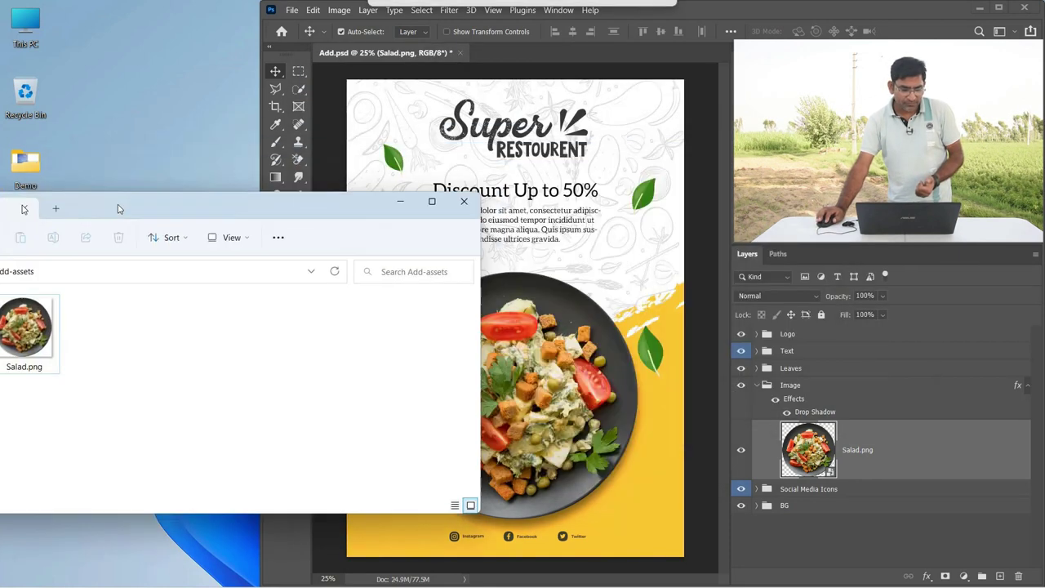
Dock the Add-assets folder on the left and rename the salad layer to Salad.jpg
{"action": "left_click_drag", "start_coordinate": [557, 68], "coordinate": [1, 228]}
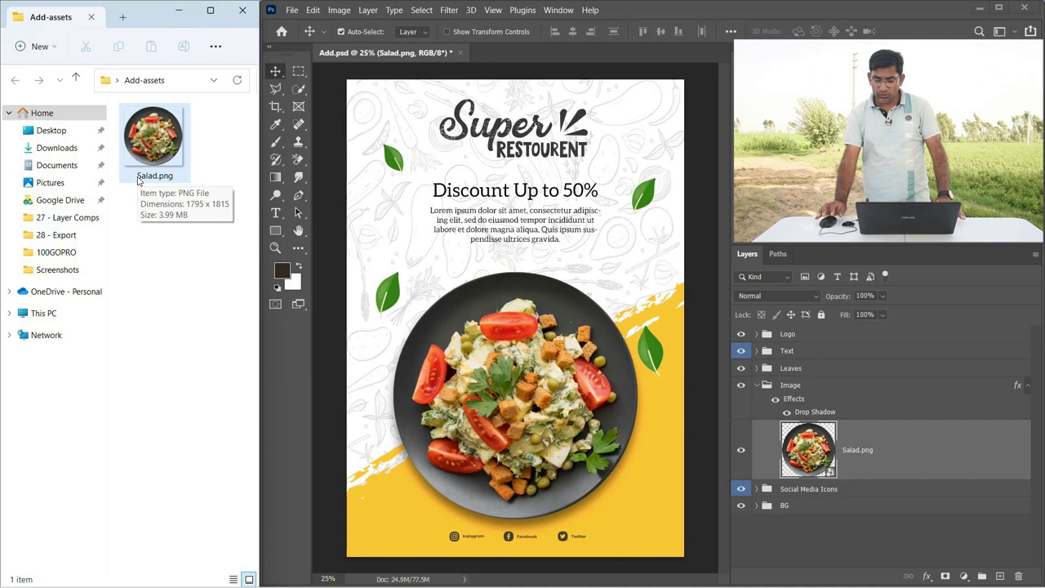
{"action": "left_click", "coordinate": [869, 453]}
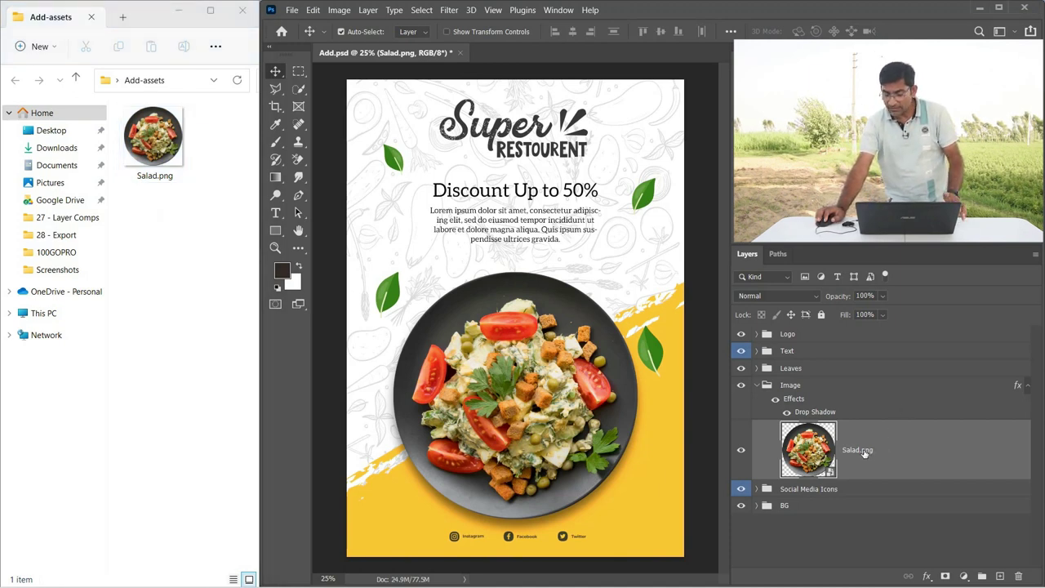
{"action": "double_click", "coordinate": [857, 450]}
{"action": "key", "text": "BackSpace"}
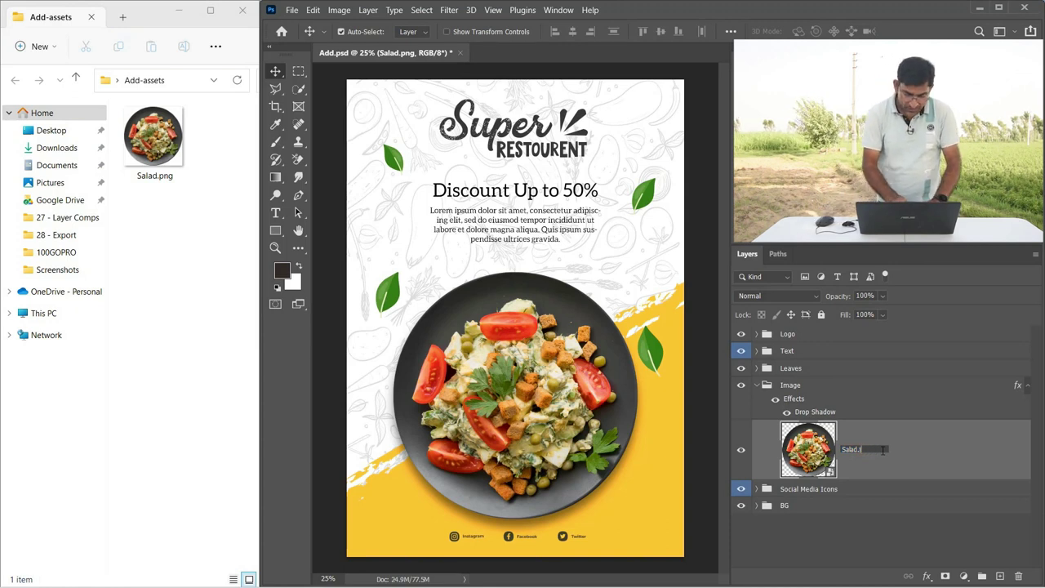
{"action": "type", "text": "jpg"}
{"action": "key", "text": "Return"}
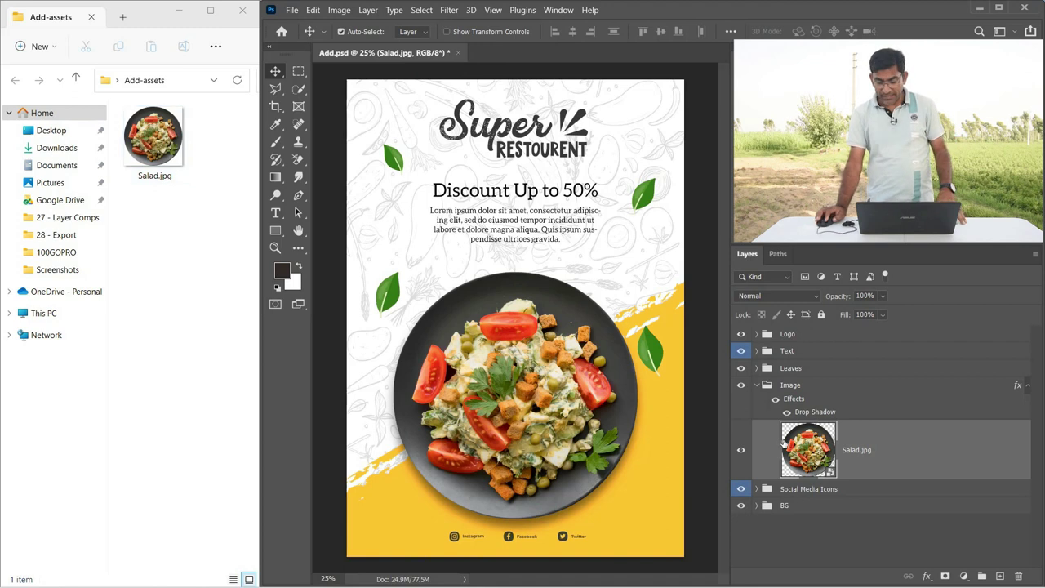
Rename the salad layer back to Salad.png so the folder shows Salad.png again
{"action": "double_click", "coordinate": [857, 450]}
{"action": "left_click", "coordinate": [875, 448]}
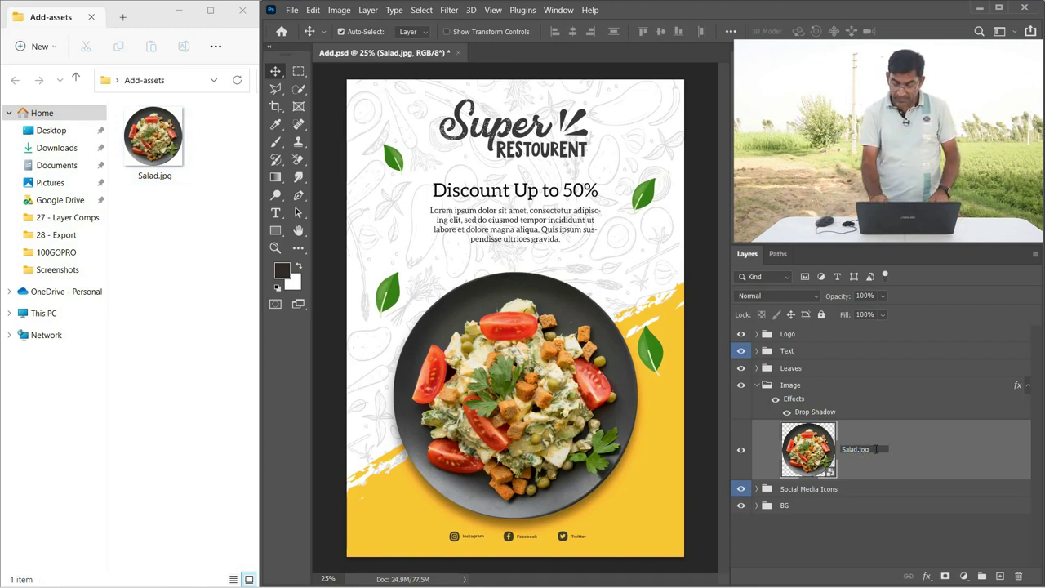
{"action": "type", "text": "png"}
{"action": "key", "text": "Return"}
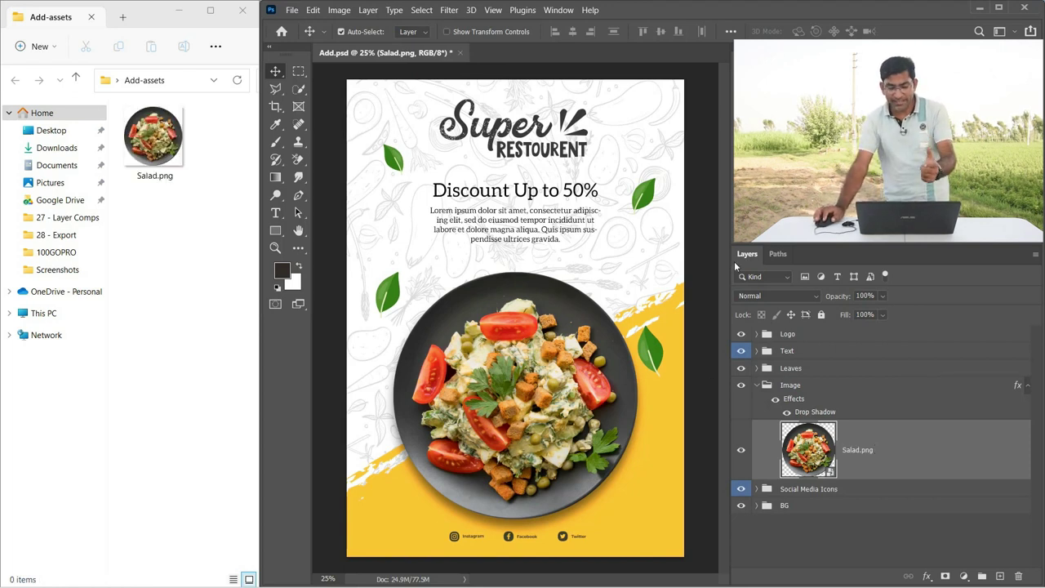
Rename a Vector Smart Object layer in the Leaves group to leaf.png
{"action": "left_click", "coordinate": [651, 194]}
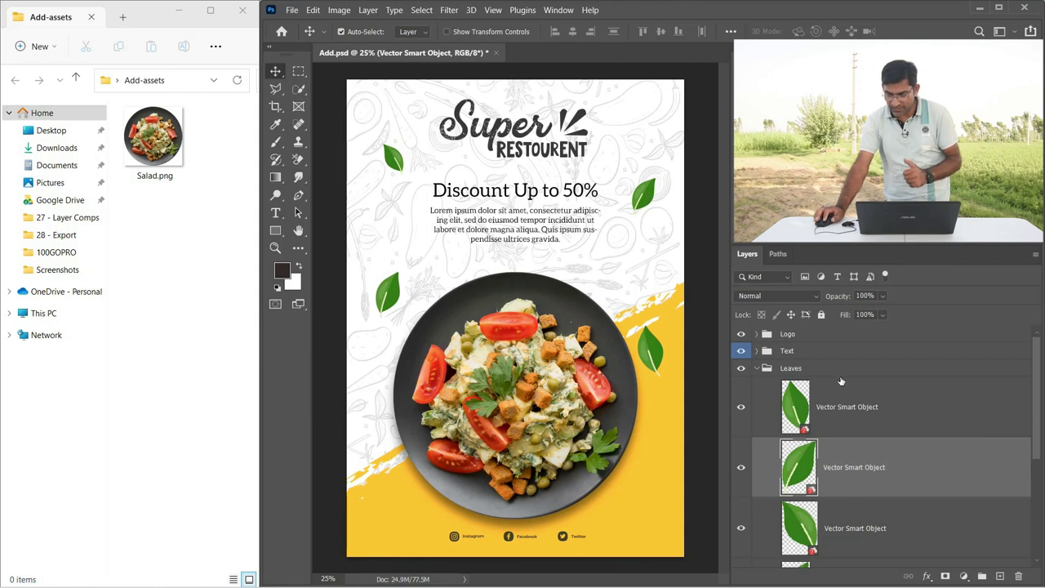
{"action": "double_click", "coordinate": [871, 472]}
{"action": "key", "text": "BackSpace"}
{"action": "type", "text": "leaf.pn"}
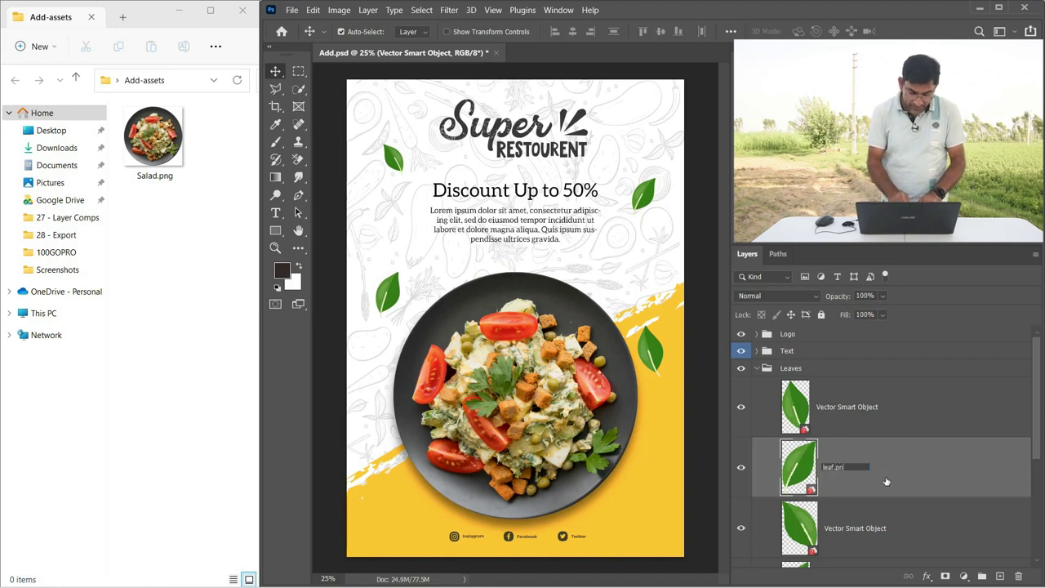
{"action": "type", "text": "g"}
{"action": "key", "text": "Return"}
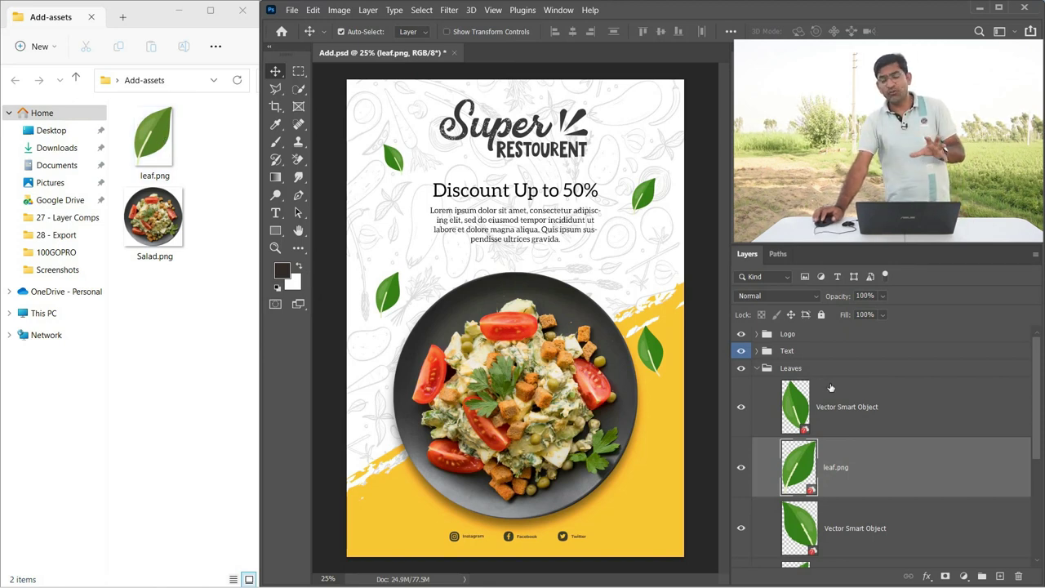
{"action": "left_click", "coordinate": [498, 139]}
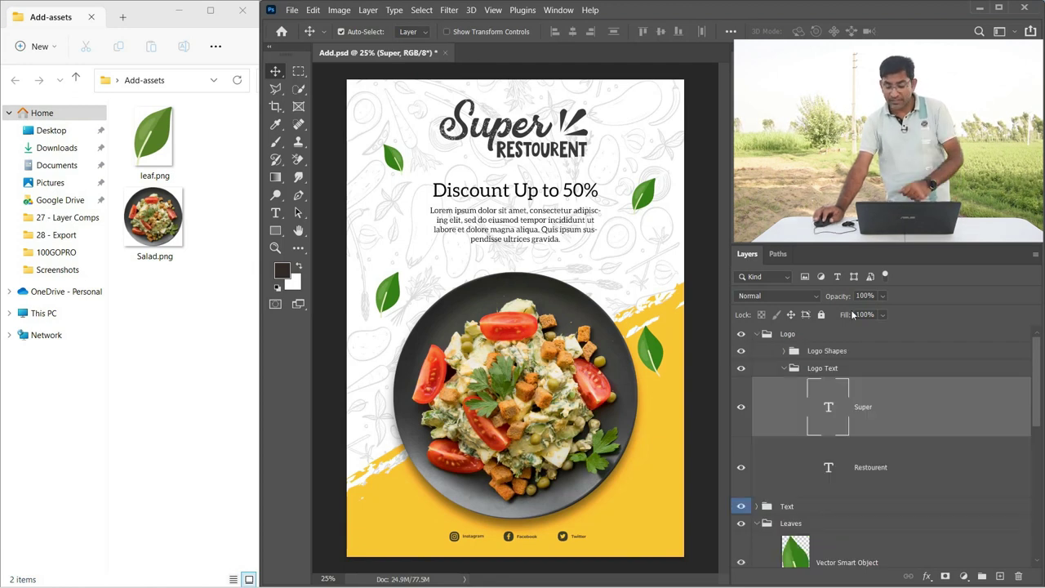
Rename the Super logo text layer to Super.png, test reverting to Super, then restore Super.png
{"action": "double_click", "coordinate": [867, 407]}
{"action": "type", "text": ".png"}
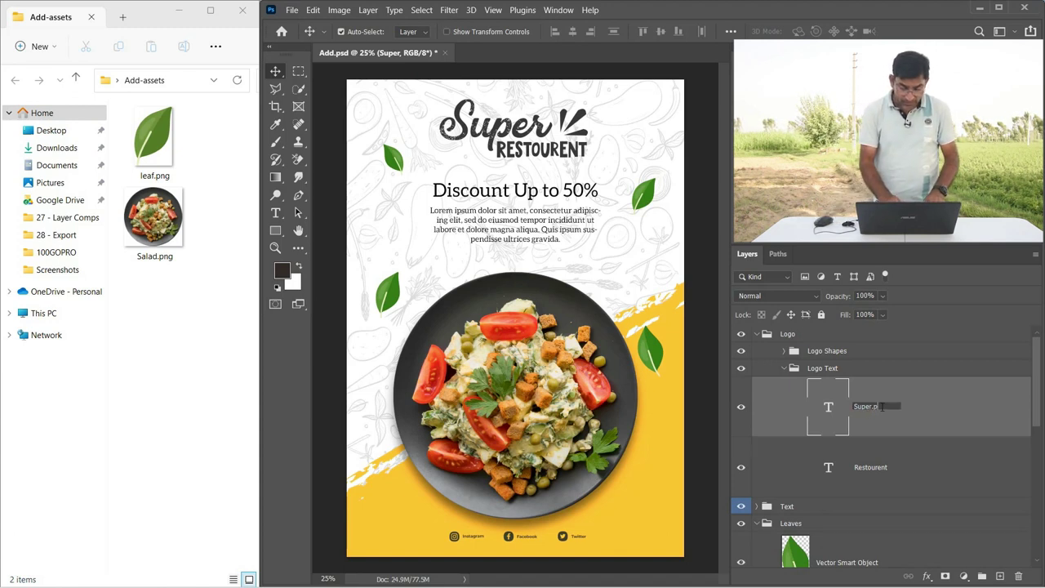
{"action": "key", "text": "Return"}
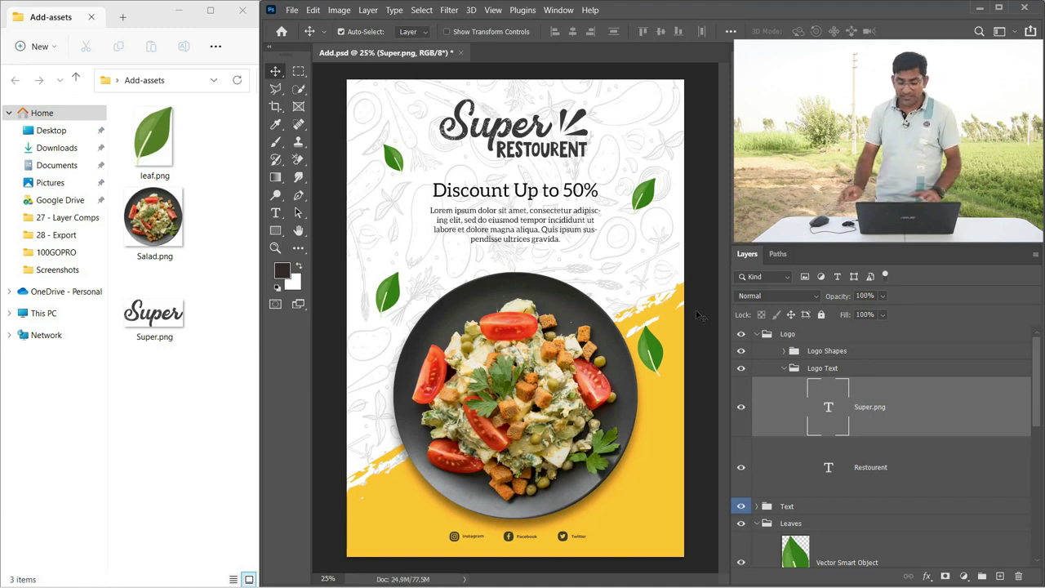
{"action": "double_click", "coordinate": [870, 407]}
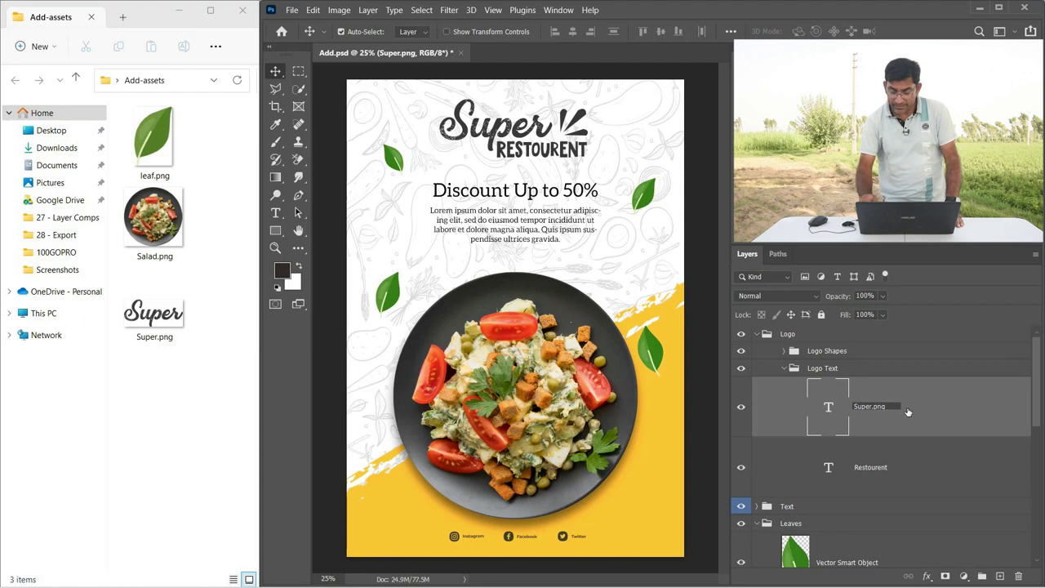
{"action": "key", "text": "Return"}
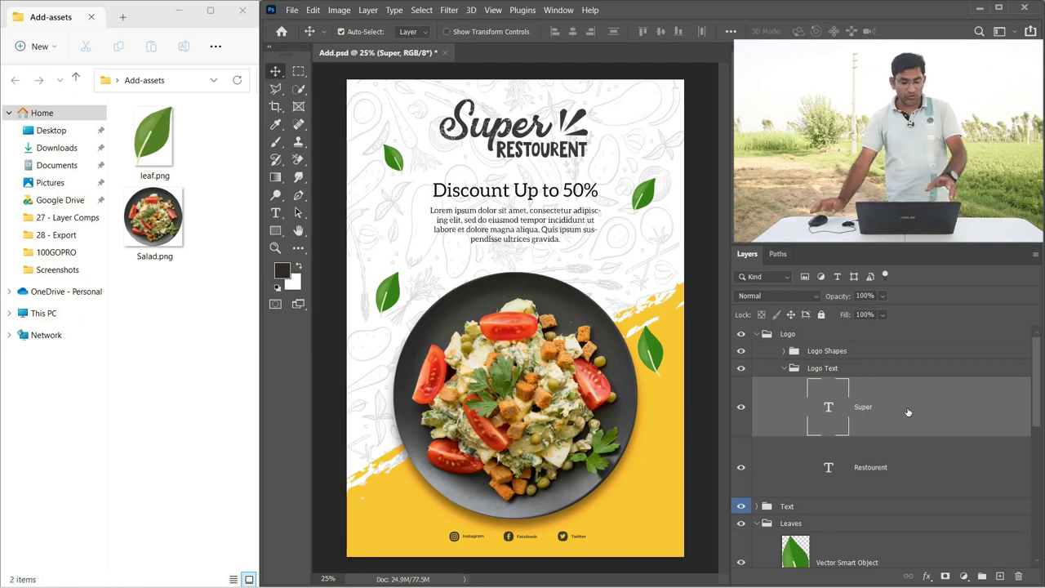
{"action": "double_click", "coordinate": [863, 408]}
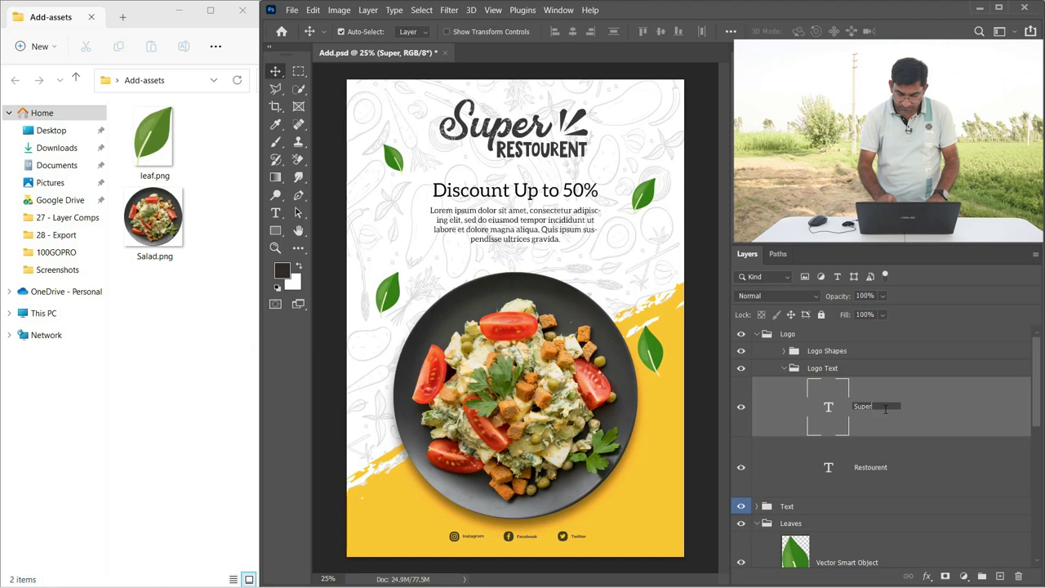
{"action": "type", "text": ".png"}
{"action": "key", "text": "Return"}
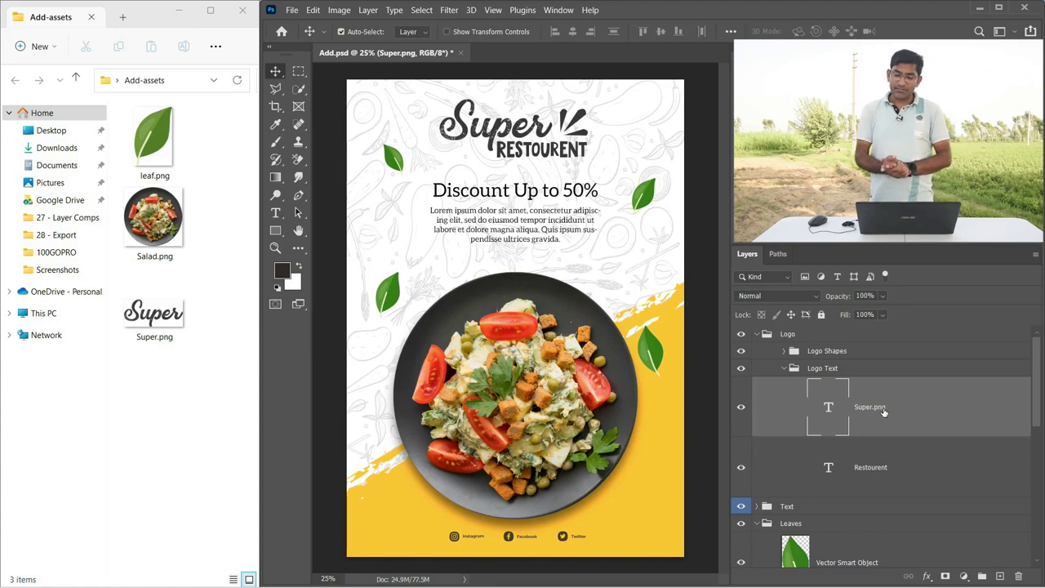
Close the Add-assets folder window, then quit Photoshop and save changes to Add.psd
{"action": "left_click", "coordinate": [243, 9]}
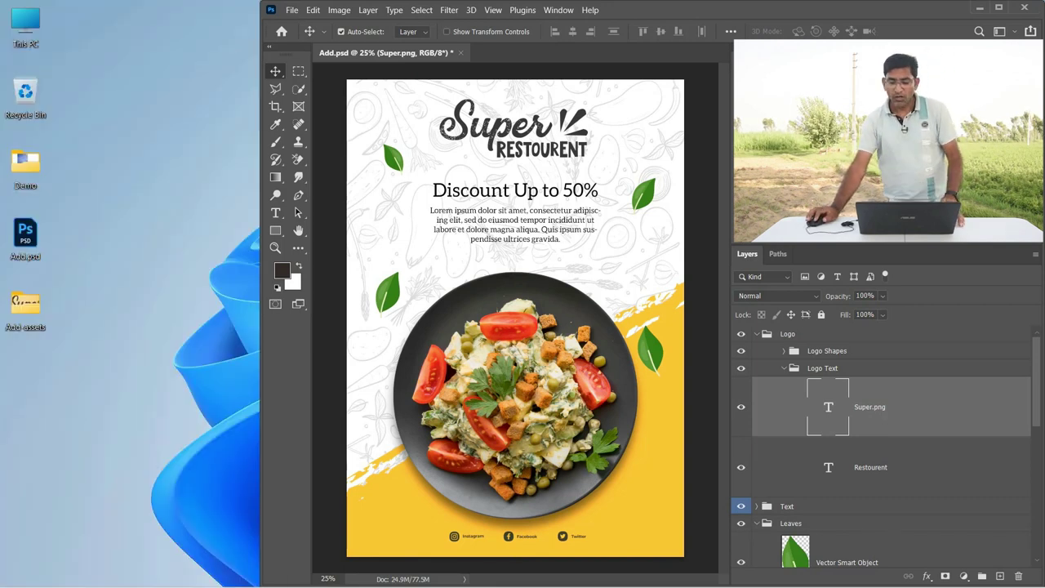
{"action": "left_click", "coordinate": [1024, 8]}
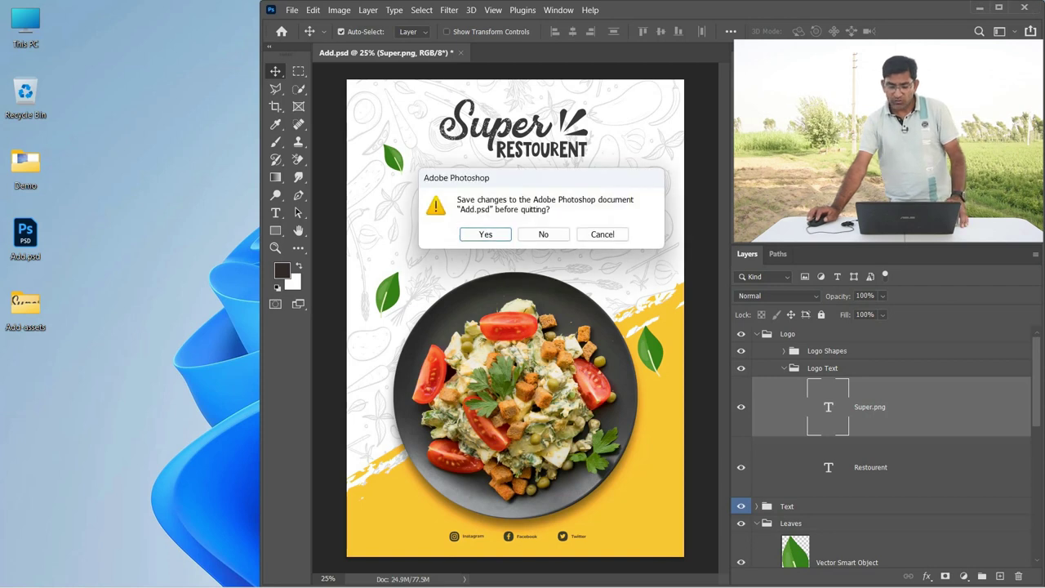
{"action": "left_click", "coordinate": [486, 234]}
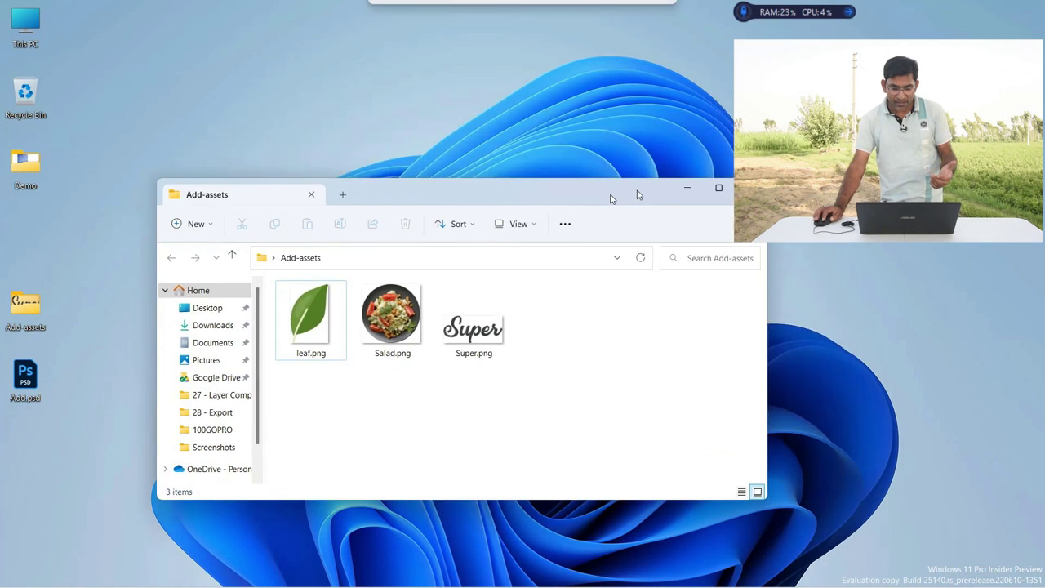
{"action": "left_click_drag", "start_coordinate": [713, 129], "coordinate": [610, 150]}
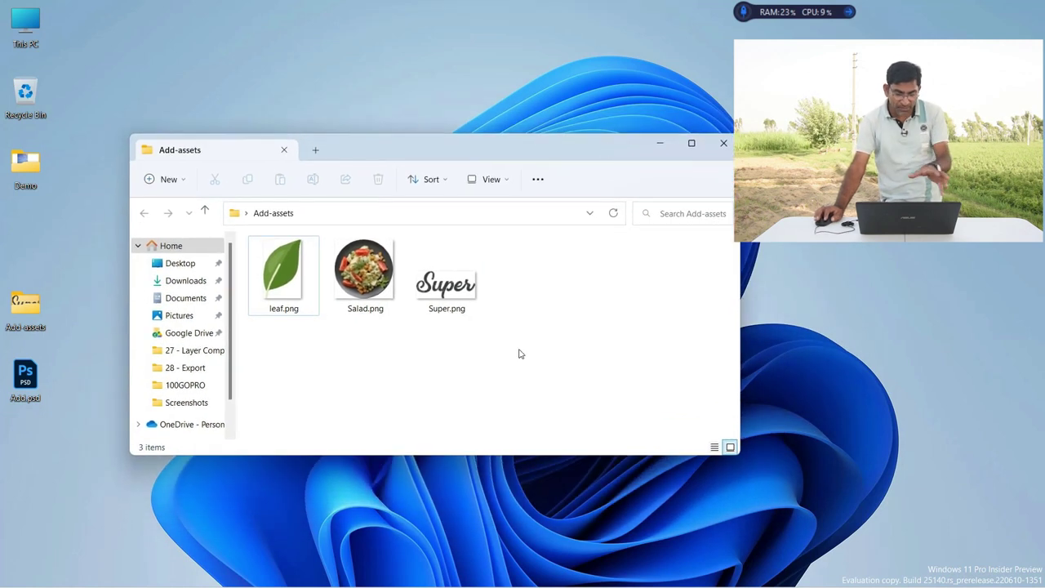